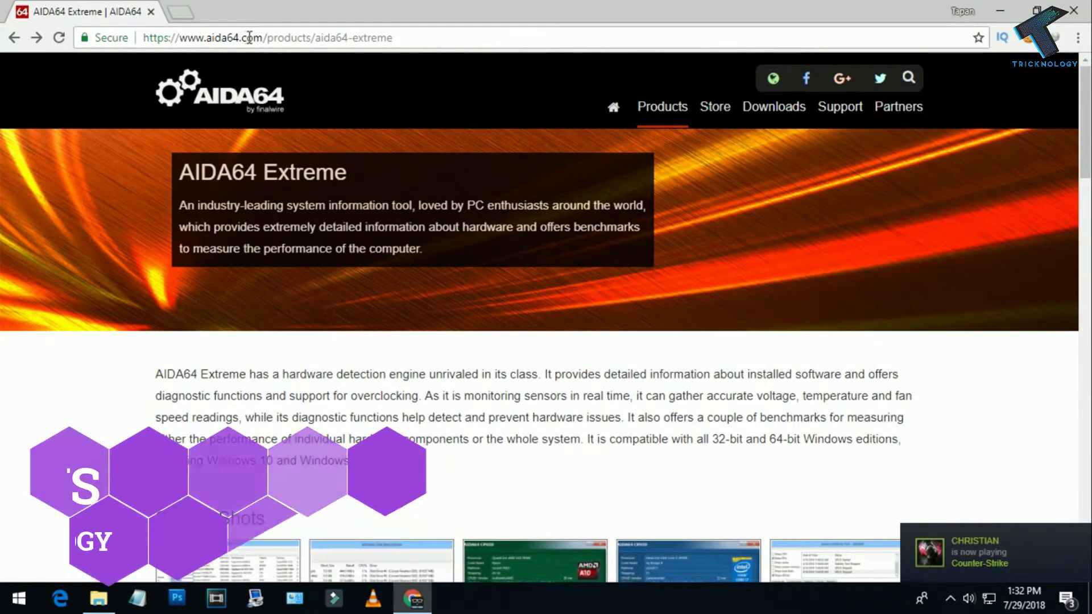
pyautogui.scroll(-1, 388, 260)
pyautogui.scroll(1, 476, 267)
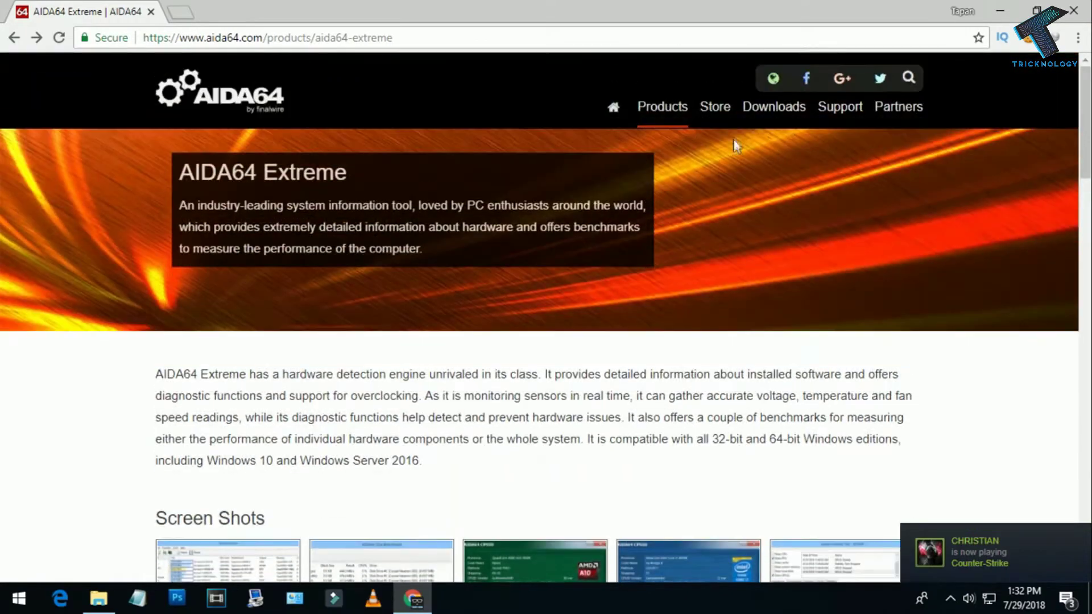
# Step: Go to the Downloads page of the AIDA64 website
pyautogui.click(773, 107)
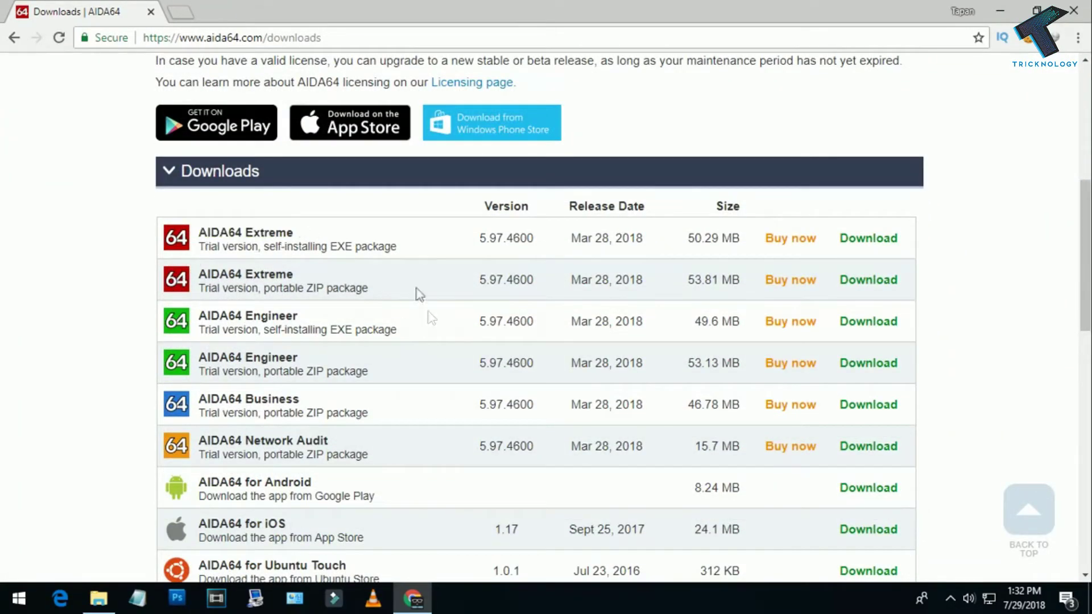
pyautogui.scroll(-1, 435, 265)
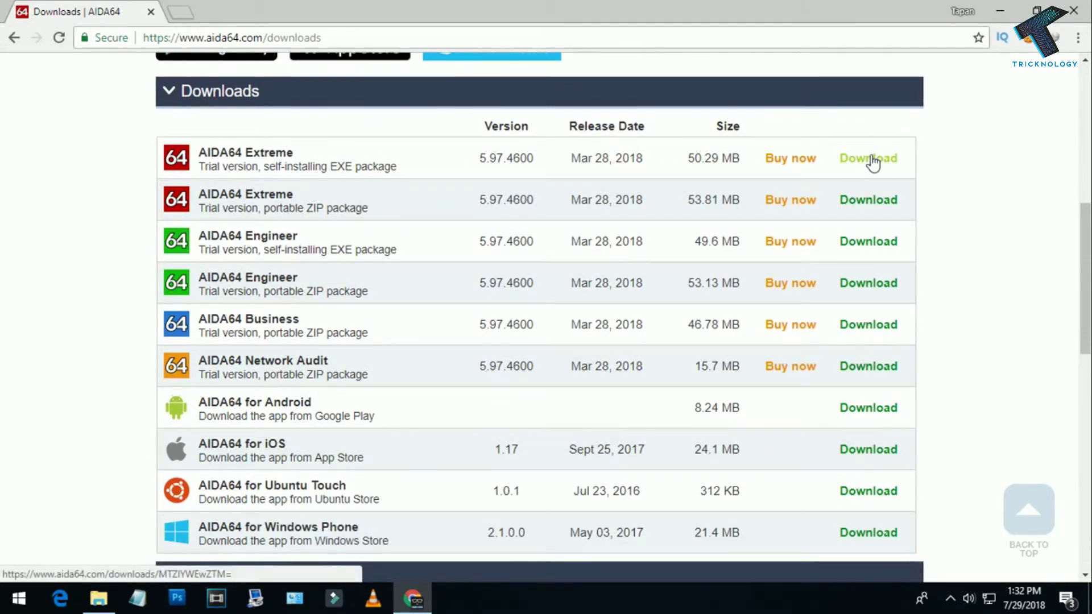
# Step: Start, then cancel, the AIDA64 Extreme trial download and launch the existing aida64extreme597.exe installer
pyautogui.click(872, 159)
pyautogui.scroll(-1, 462, 331)
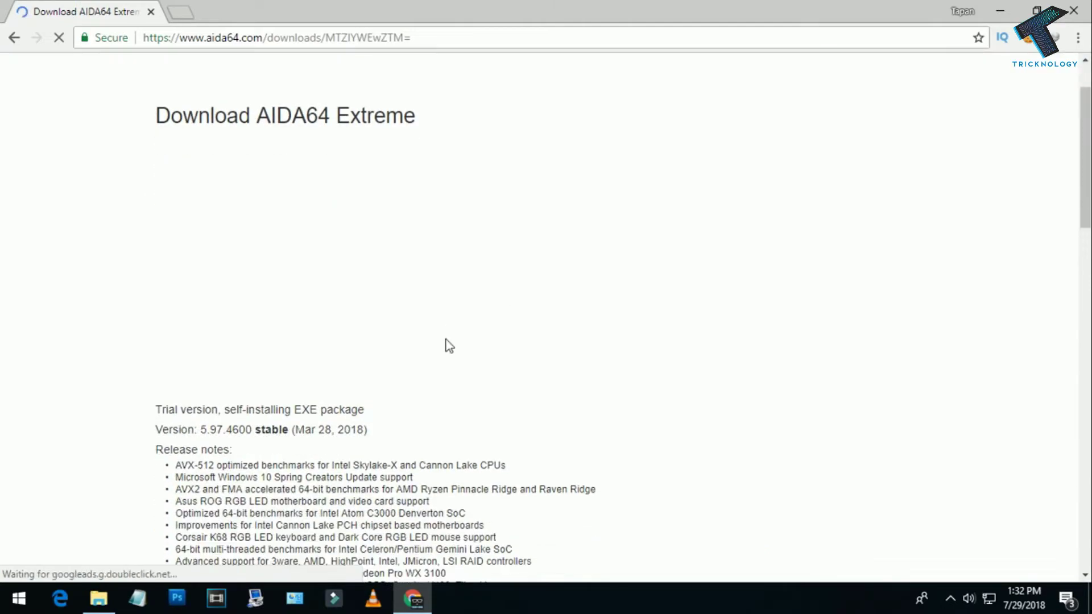
pyautogui.scroll(-3, 449, 345)
pyautogui.scroll(-2, 450, 345)
pyautogui.scroll(-1, 450, 345)
pyautogui.scroll(-2, 384, 324)
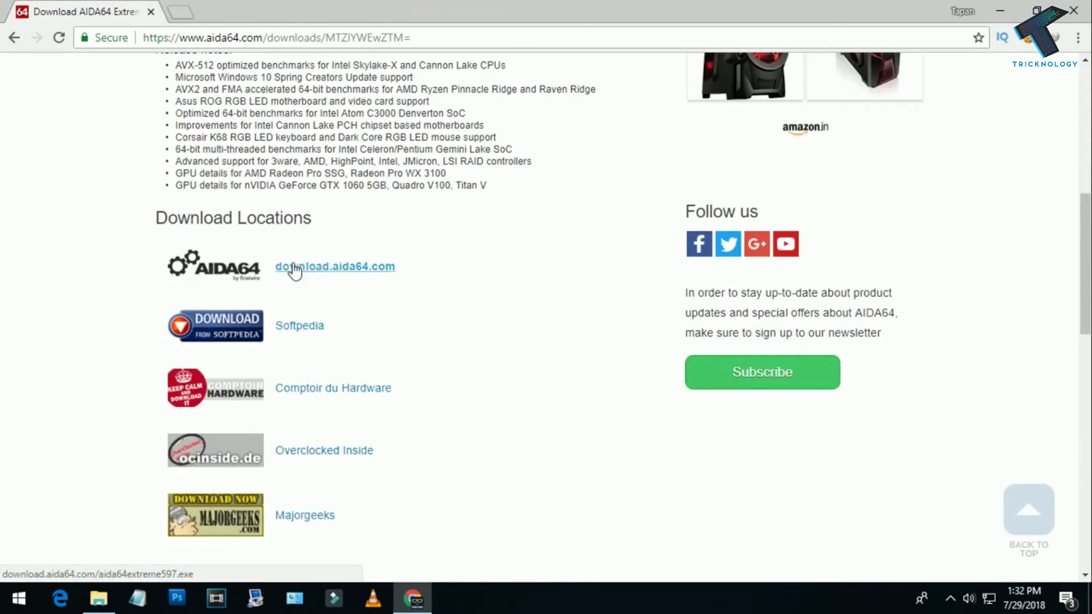
pyautogui.click(353, 271)
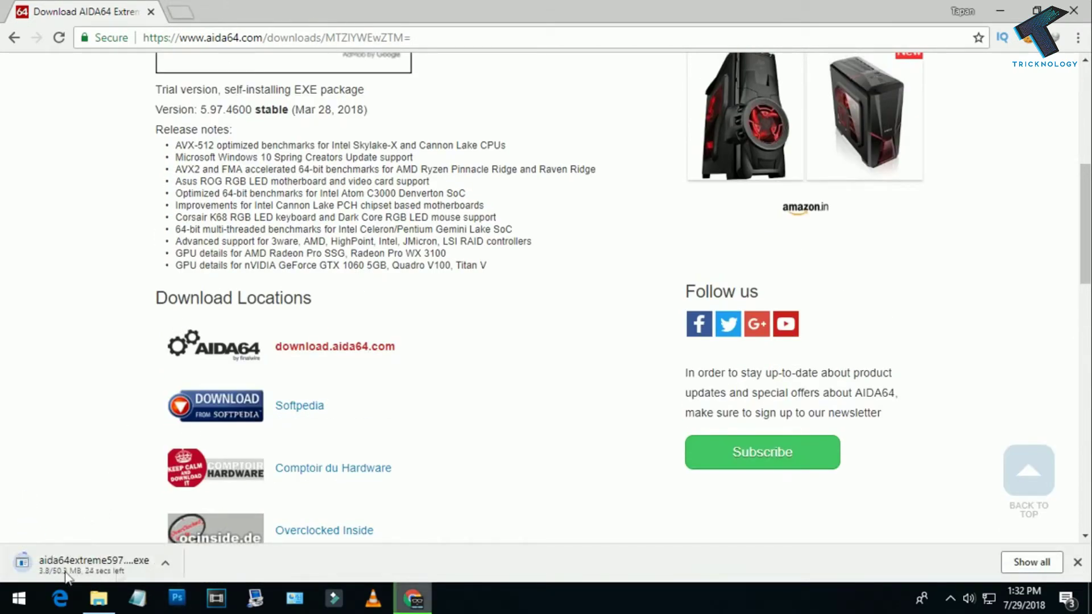
pyautogui.click(168, 563)
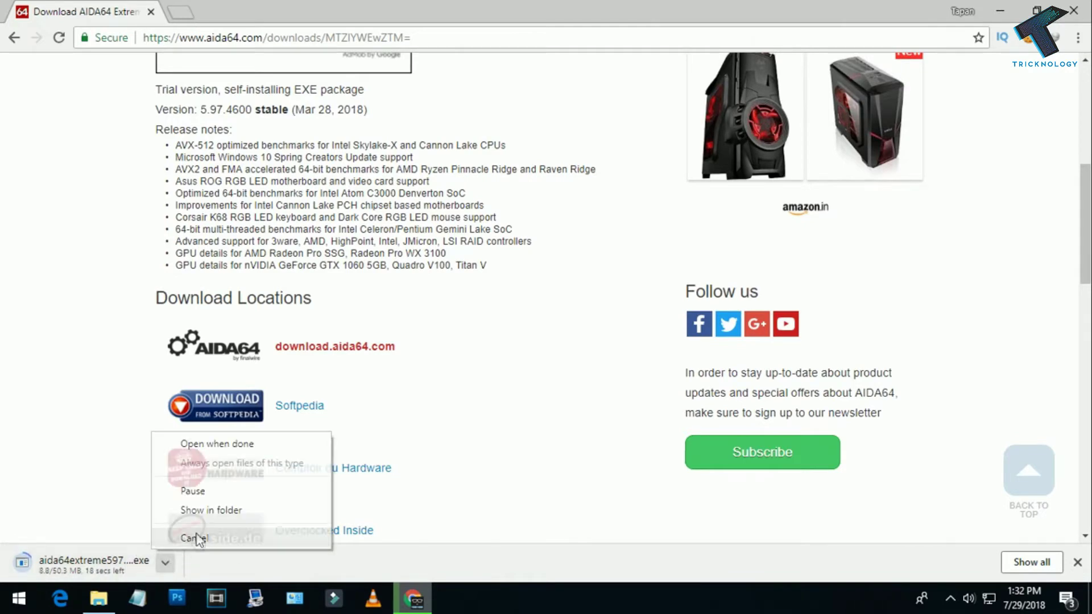
pyautogui.click(196, 535)
pyautogui.click(99, 597)
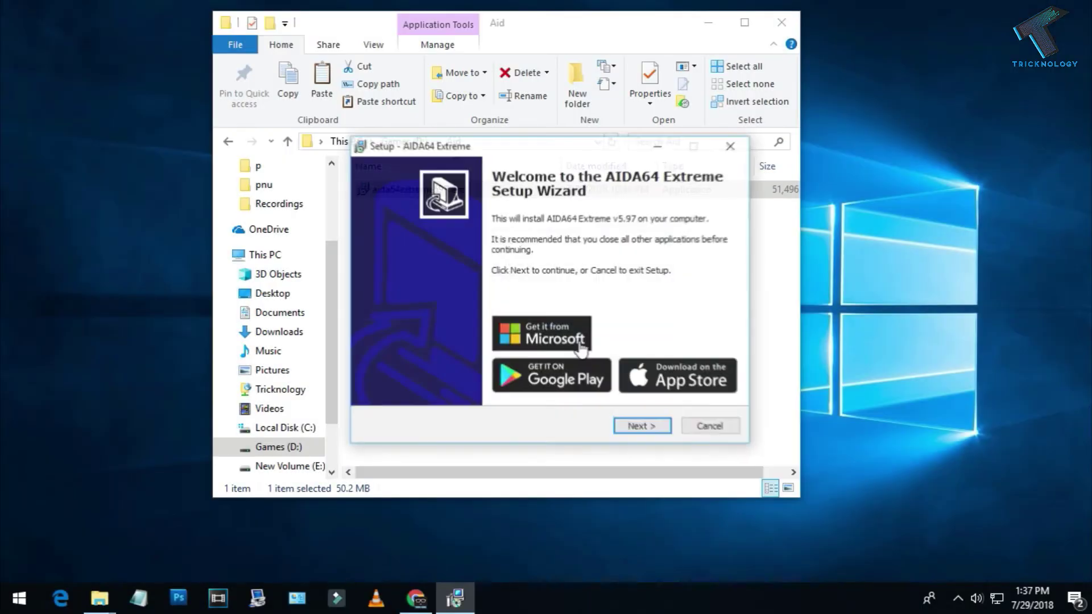
# Step: Install AIDA64 Extreme, accepting the license, and launch it from the taskbar
pyautogui.click(641, 426)
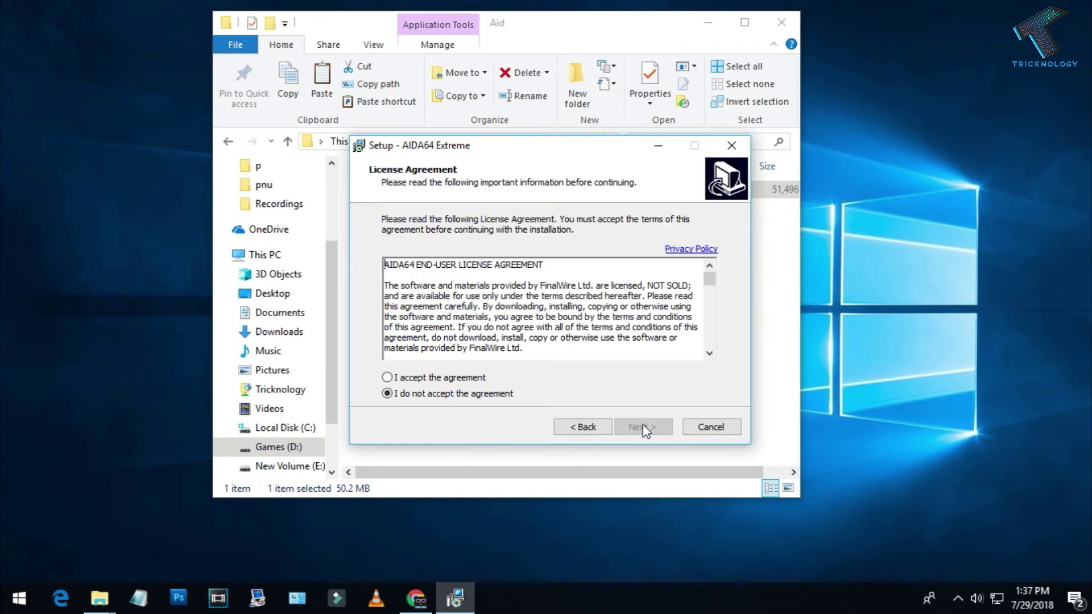
pyautogui.click(642, 427)
pyautogui.click(642, 427)
pyautogui.click(641, 426)
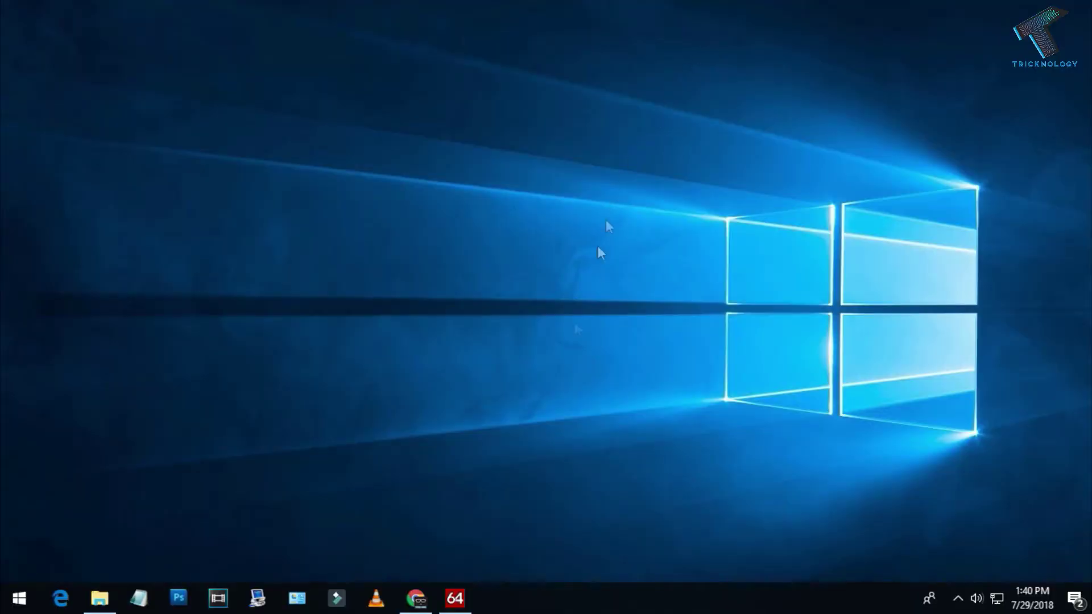
pyautogui.click(455, 597)
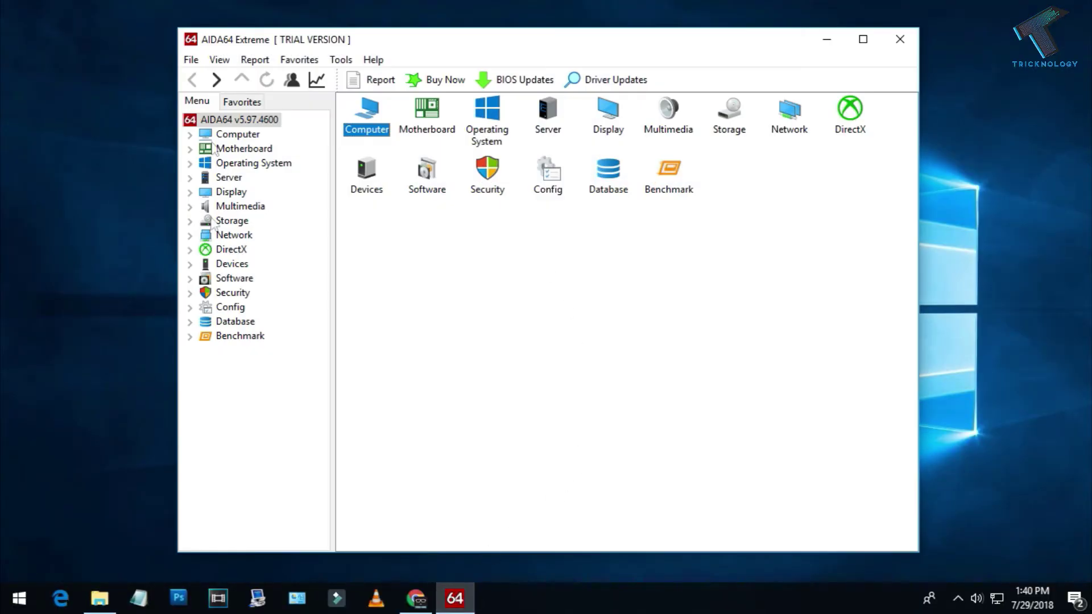
# Step: Show Motherboard > CPU details for the HexaCore Intel Core i5-8400 at 3900 MHz
pyautogui.moveTo(441, 43); pyautogui.dragTo(457, 35)
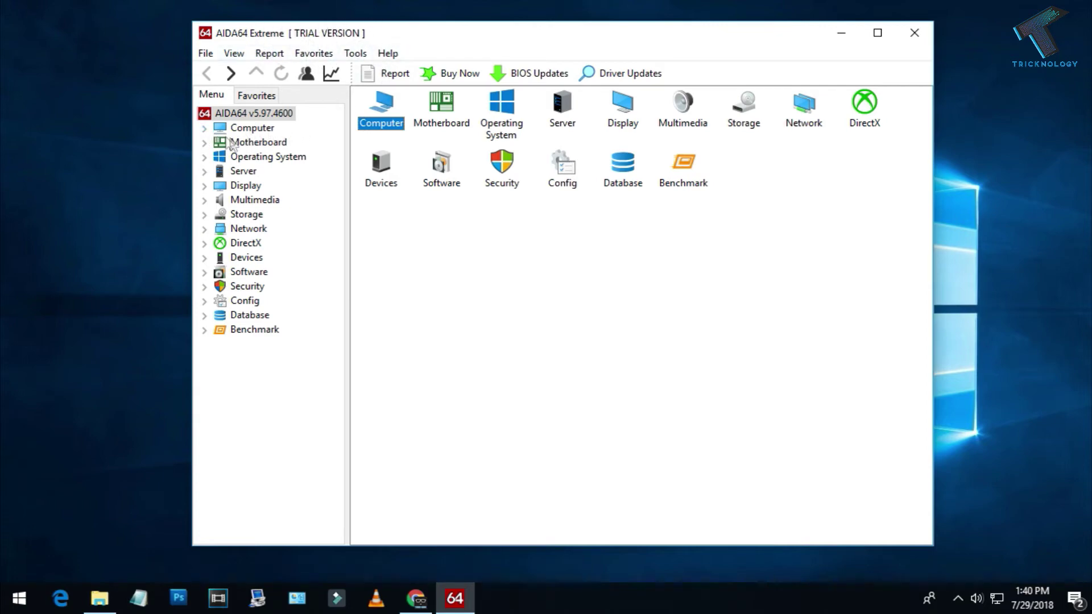
pyautogui.click(204, 128)
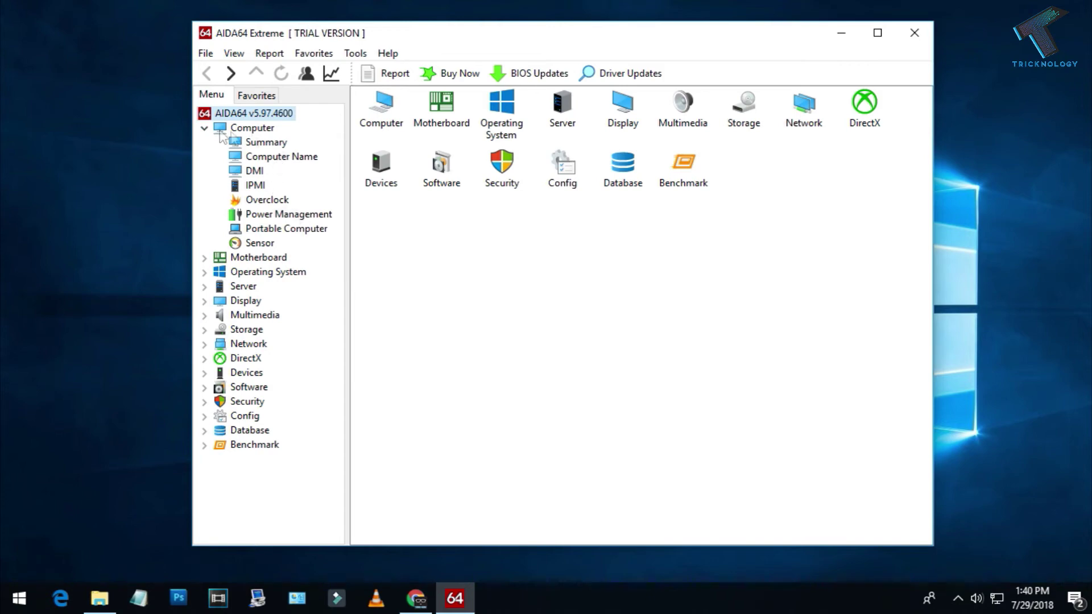
pyautogui.click(205, 129)
pyautogui.click(256, 142)
pyautogui.click(205, 143)
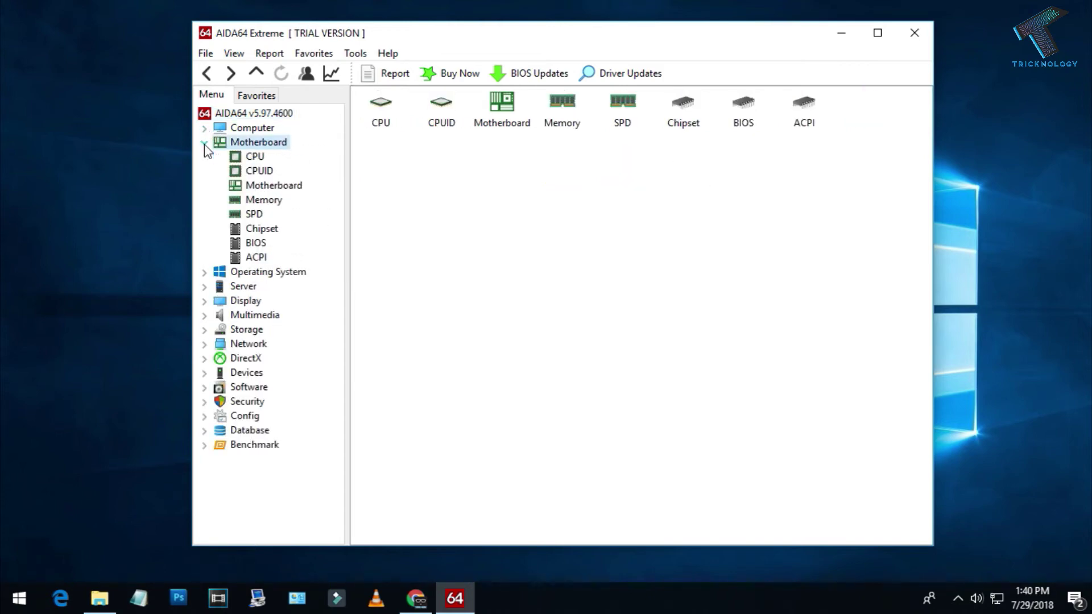
pyautogui.click(255, 157)
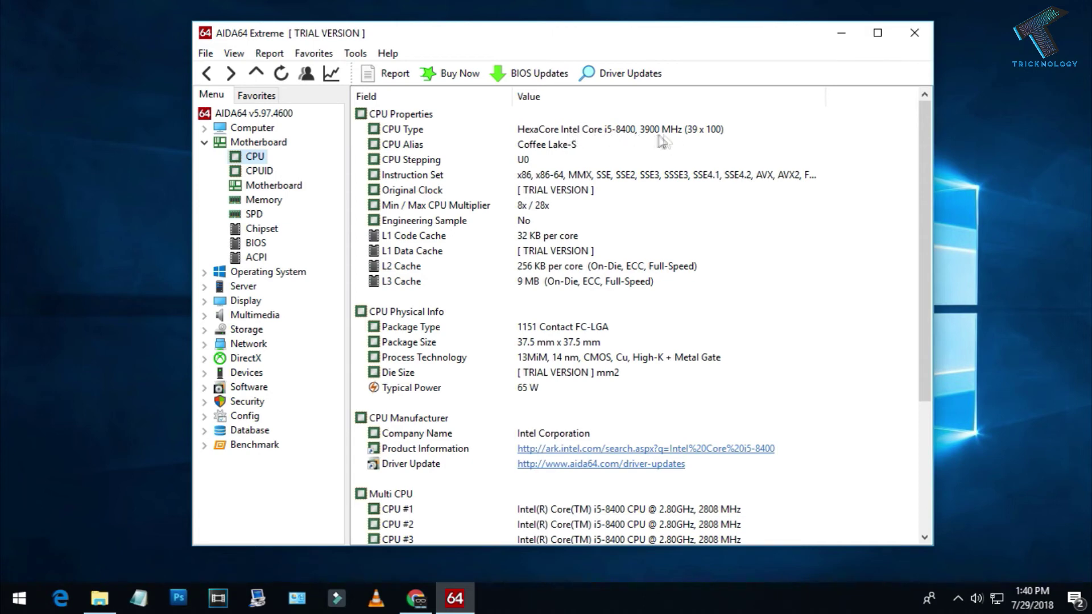
# Step: Check the Intel I219-V Ethernet adapter's interface type, then browse the Software and Storage categories
pyautogui.click(205, 143)
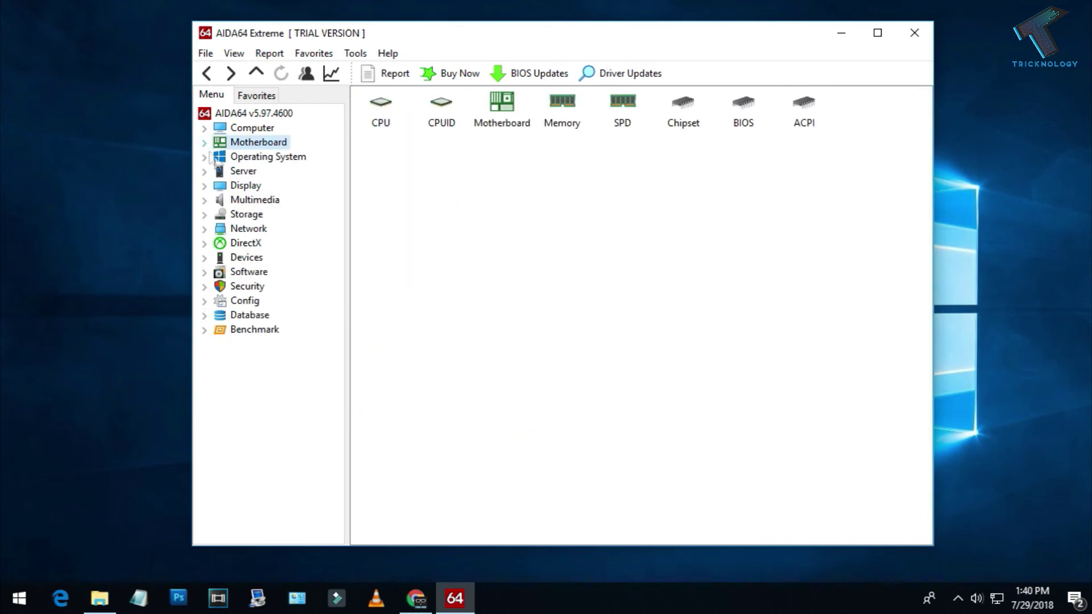
pyautogui.click(253, 231)
pyautogui.doubleClick(382, 114)
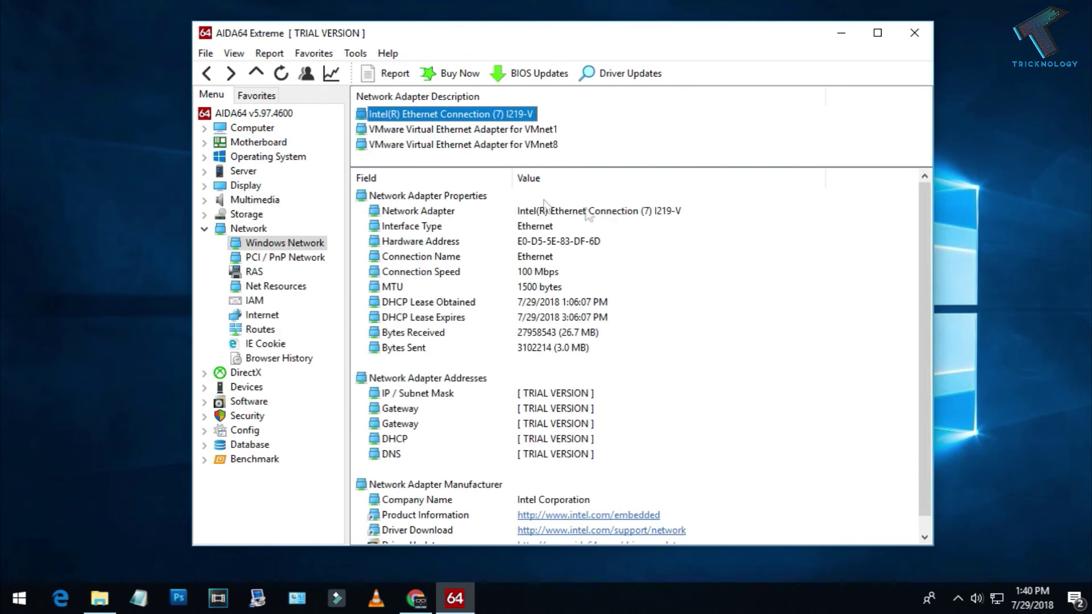
pyautogui.click(540, 229)
pyautogui.scroll(-1, 537, 250)
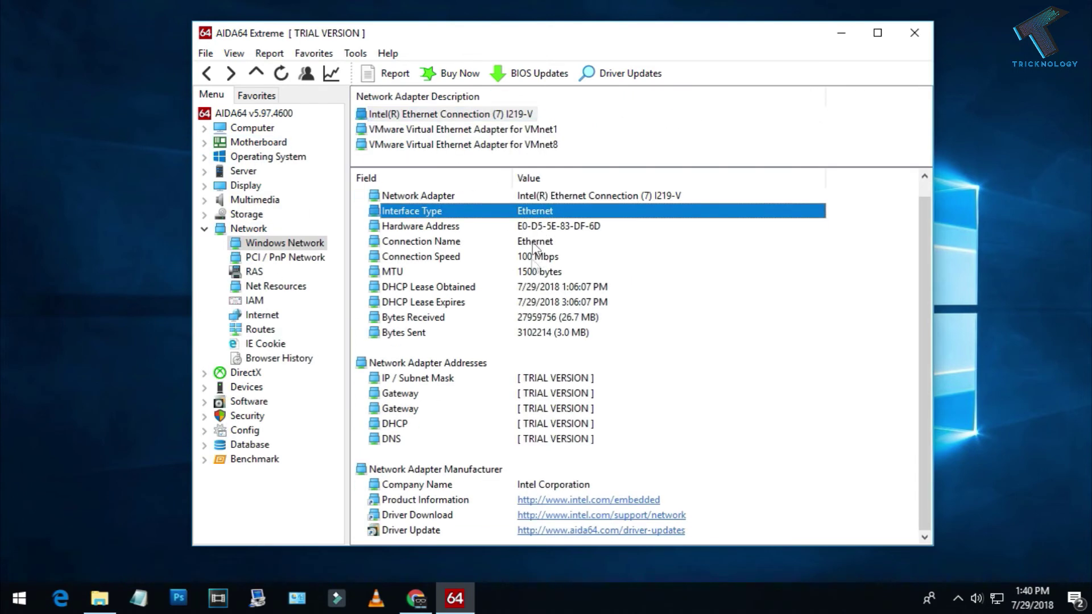
pyautogui.click(221, 403)
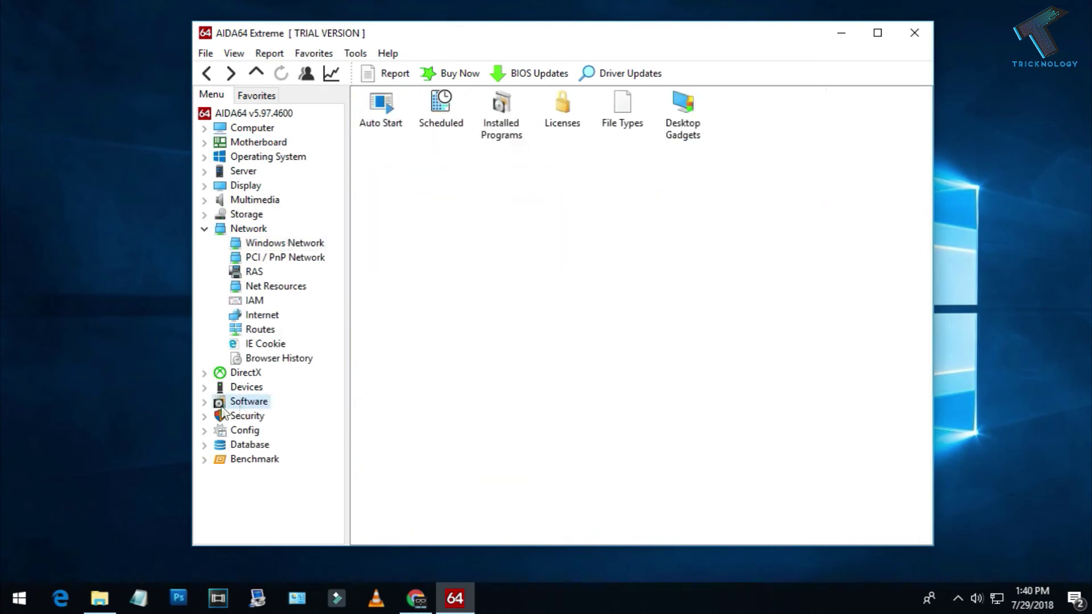
pyautogui.click(246, 214)
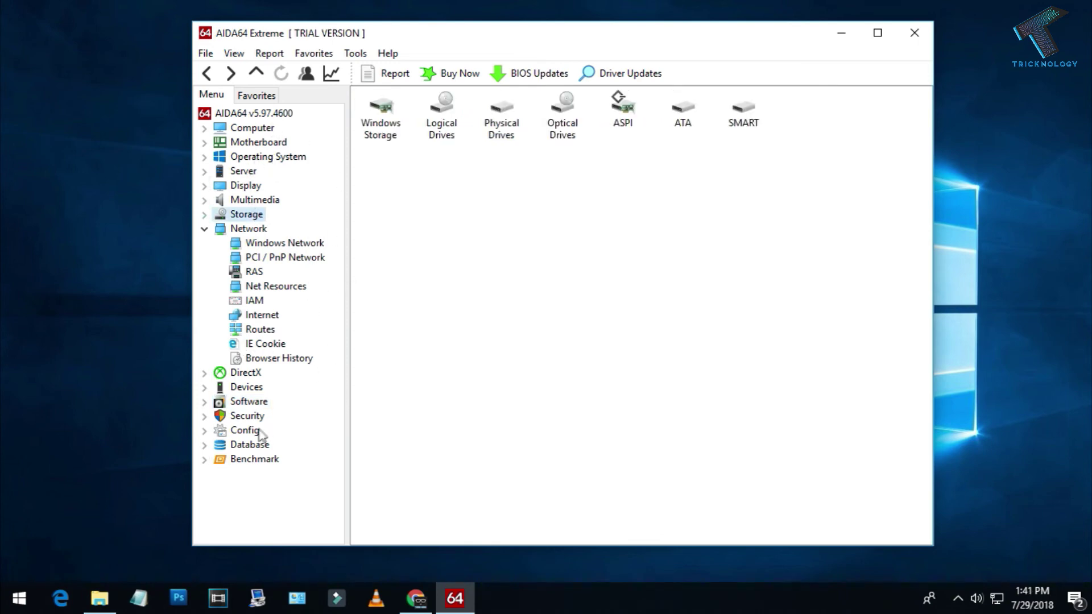